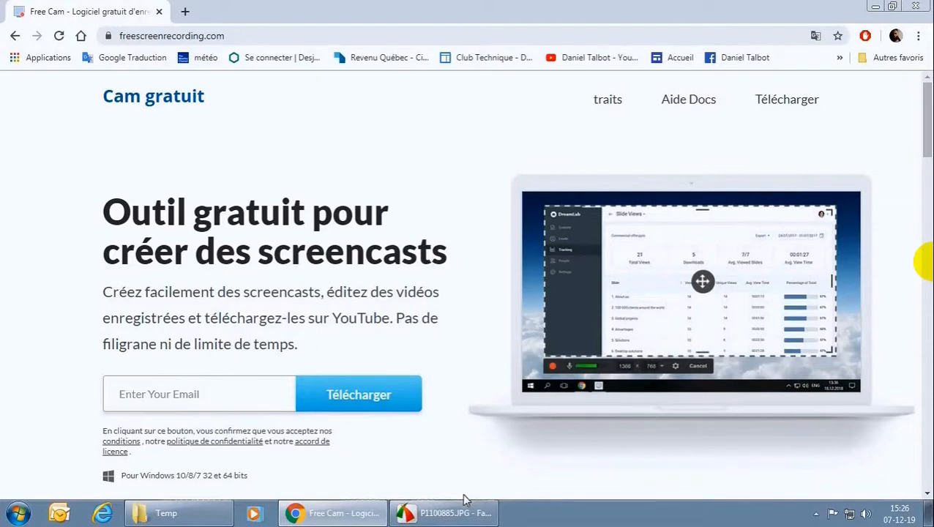
# Switch to FastStone Editor and view the two circuit board photos, P1100882.JPG and P1100885.JPG, one after the other.
pyautogui.click(455, 515)
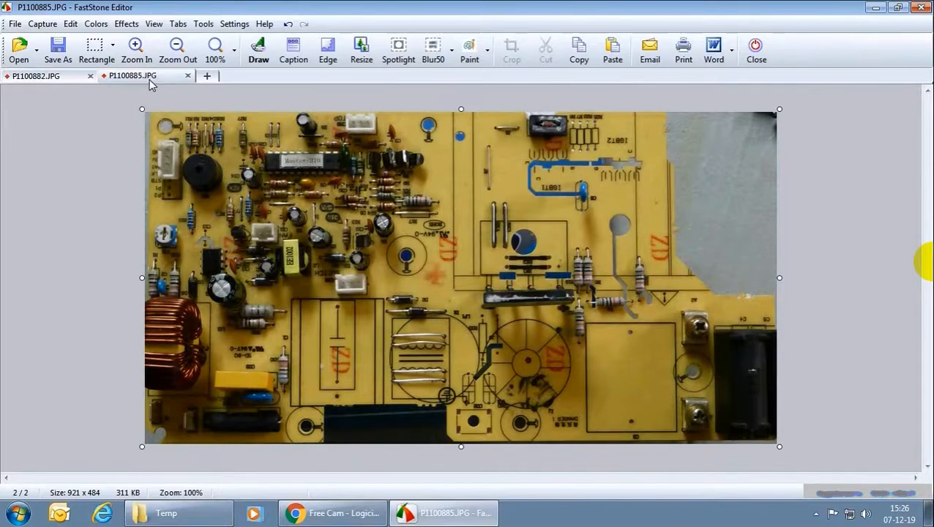
pyautogui.click(46, 77)
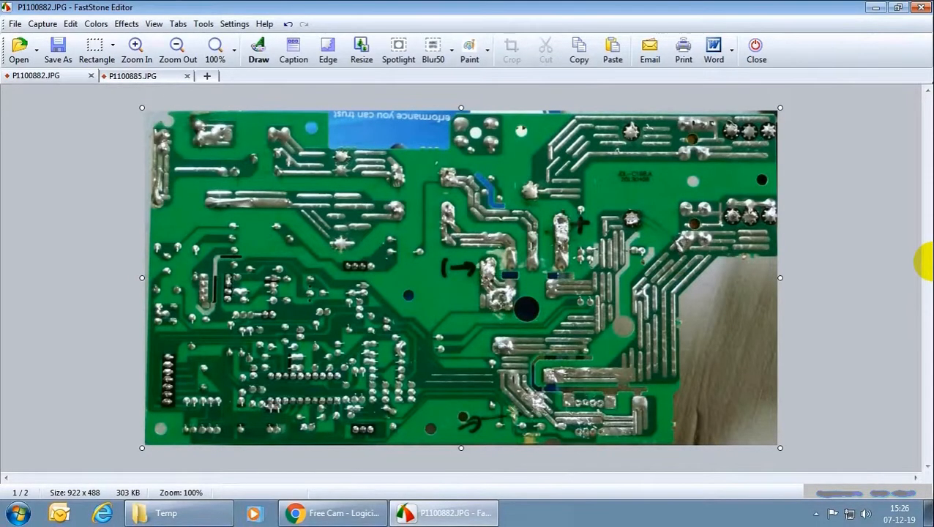
pyautogui.click(146, 79)
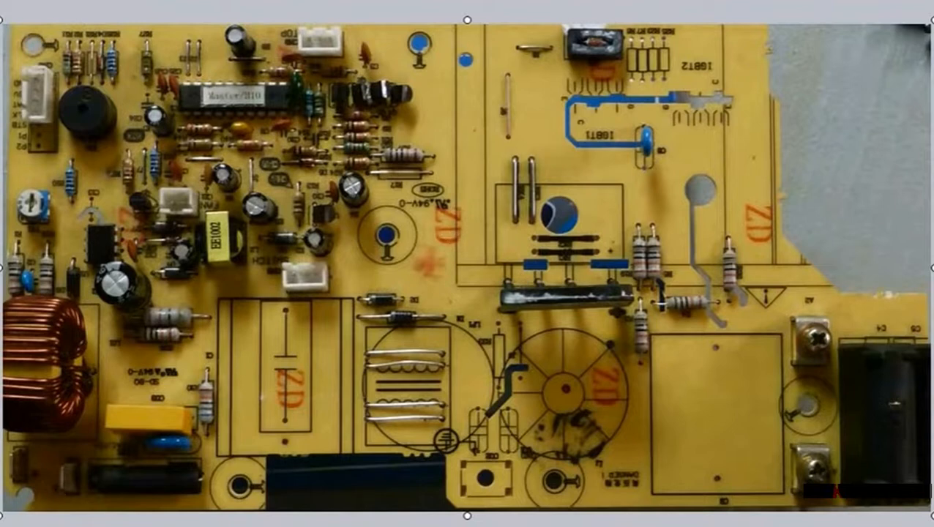
# Flip the solder-side photo P1100882.JPG vertically.
pyautogui.click(87, 4)
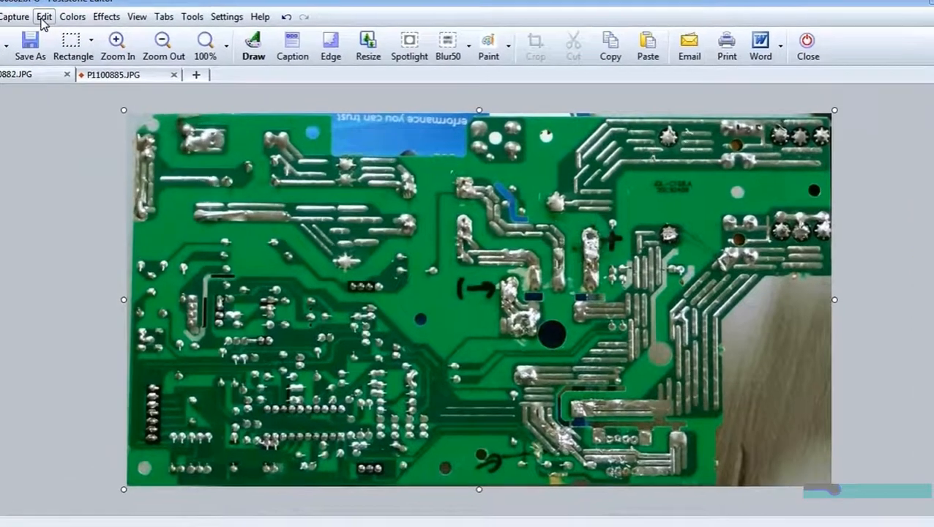
pyautogui.click(43, 20)
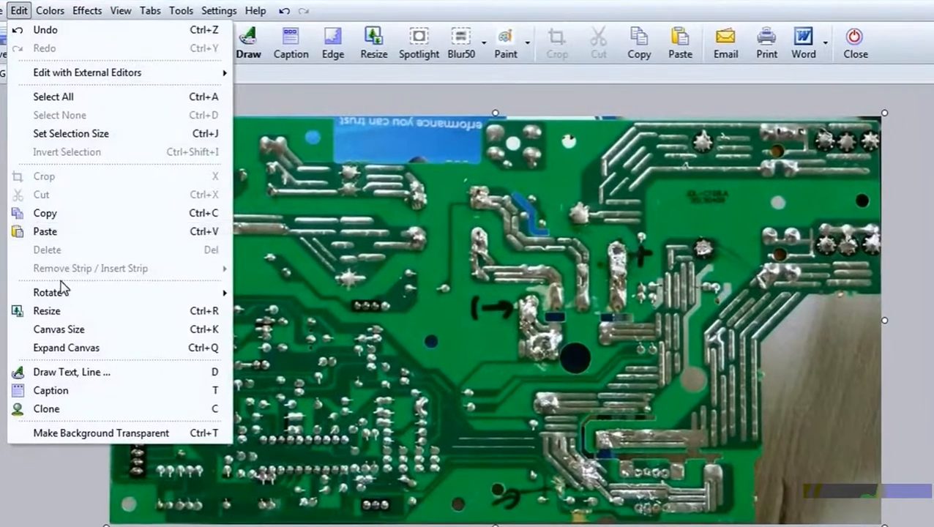
pyautogui.moveTo(85, 274)
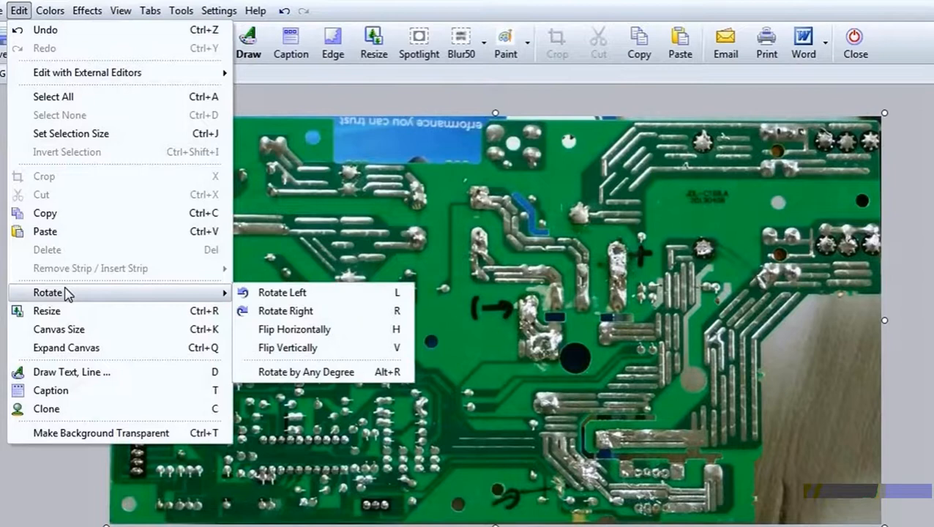
pyautogui.click(278, 347)
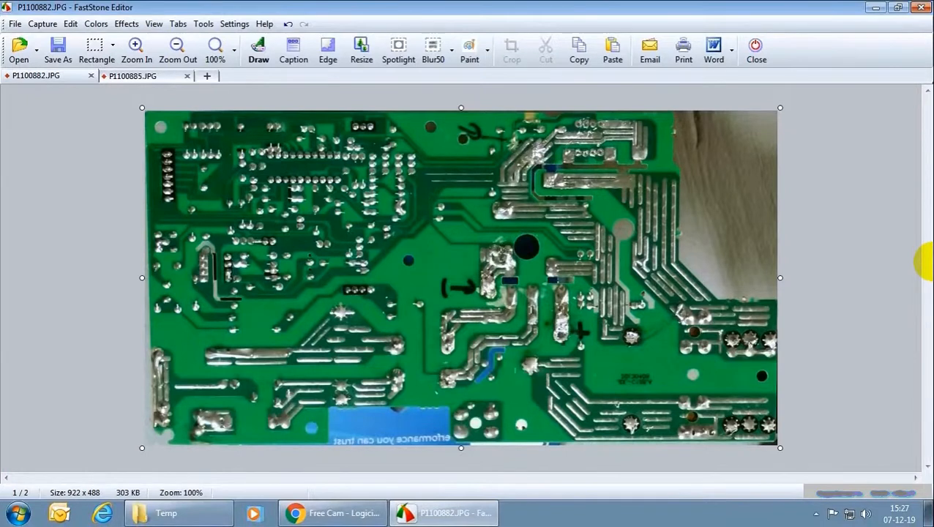
# Copy the entire flipped solder-side photo and paste it over the component-side photo P1100885.JPG in the Draw editor.
pyautogui.hotkey('ctrl', 'a')
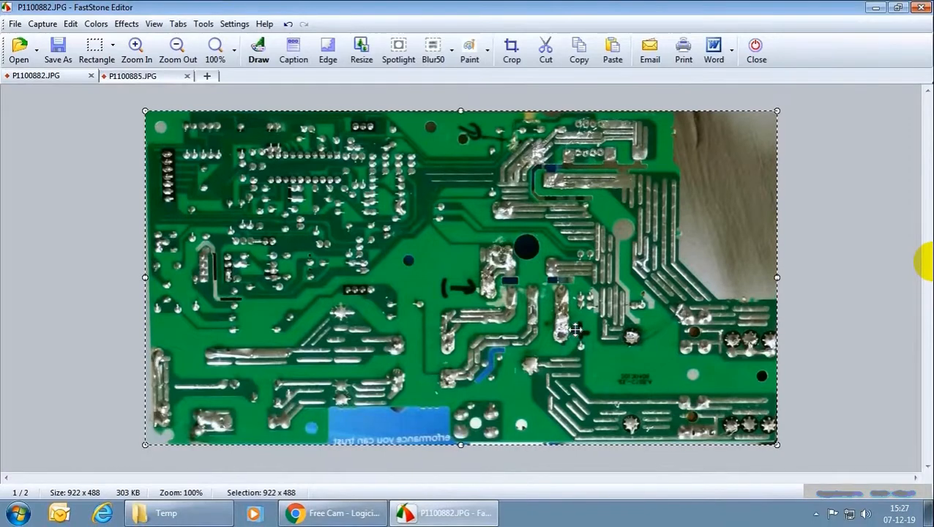
pyautogui.click(145, 76)
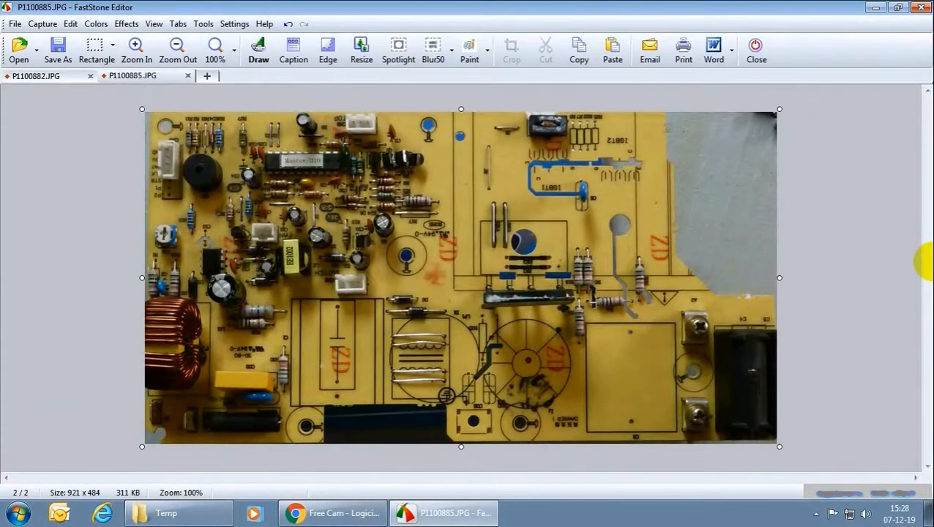
pyautogui.click(257, 57)
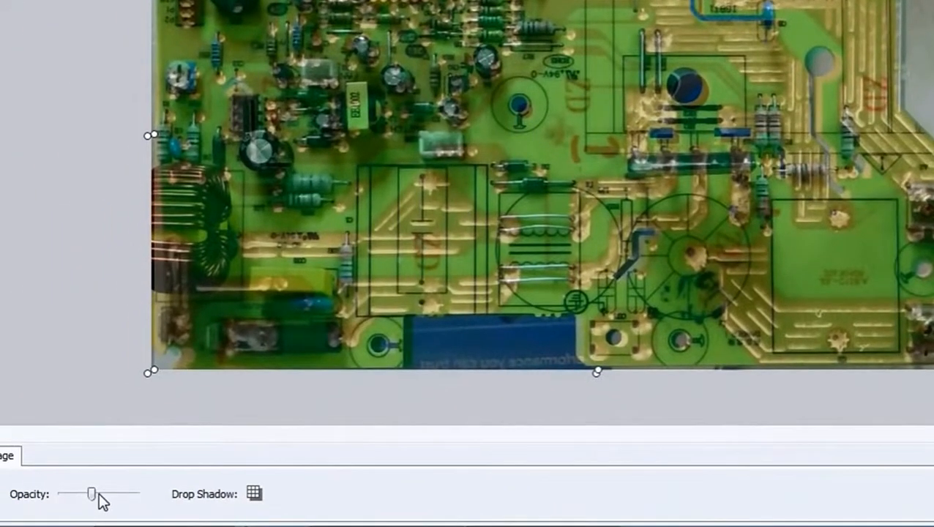
# Make the pasted solder-side photo semi-transparent and nudge it left and up until its holes align with the component-side photo.
pyautogui.moveTo(92, 496); pyautogui.dragTo(202, 505)
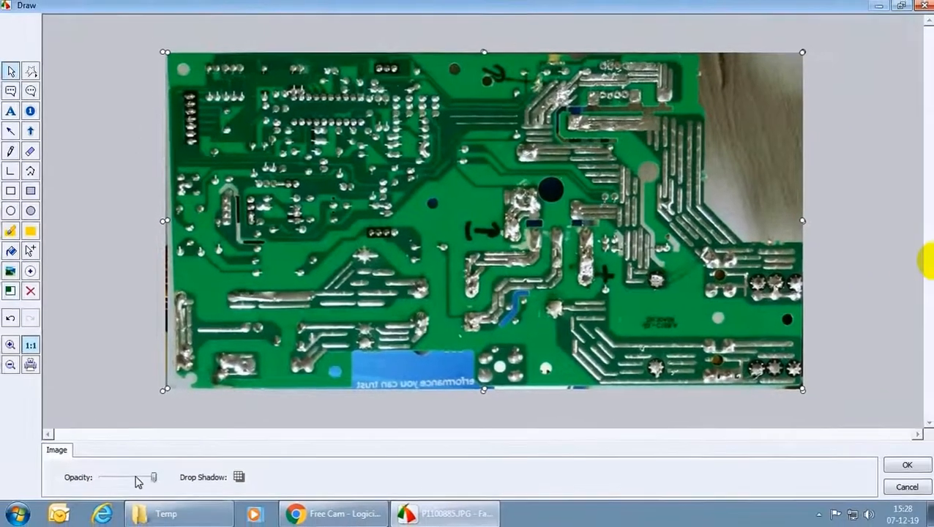
pyautogui.moveTo(133, 496)
pyautogui.mouseDown()
pyautogui.moveTo(70, 498)
pyautogui.moveTo(154, 477)
pyautogui.moveTo(133, 477)
pyautogui.mouseUp()
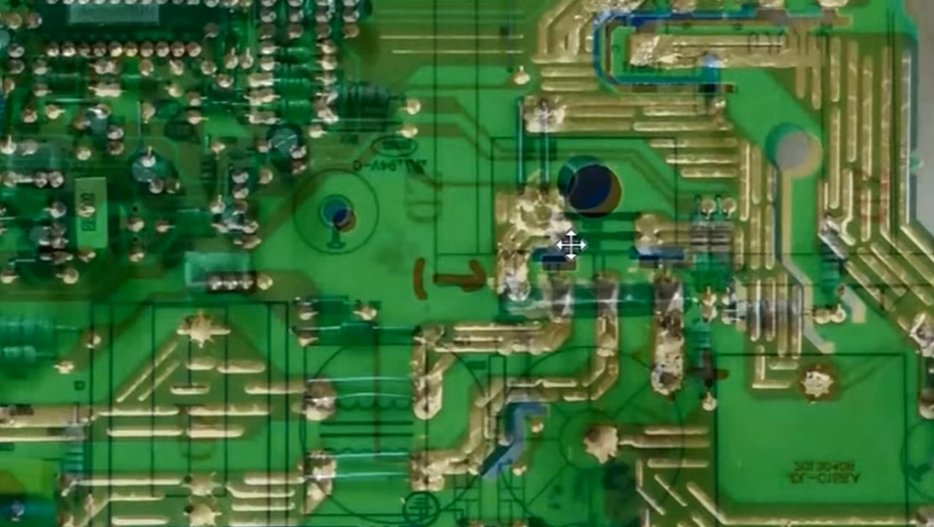
pyautogui.press('Left')
pyautogui.press('Left')
pyautogui.press('Left')
pyautogui.press('Left')
pyautogui.press('Left')
pyautogui.press('Left')
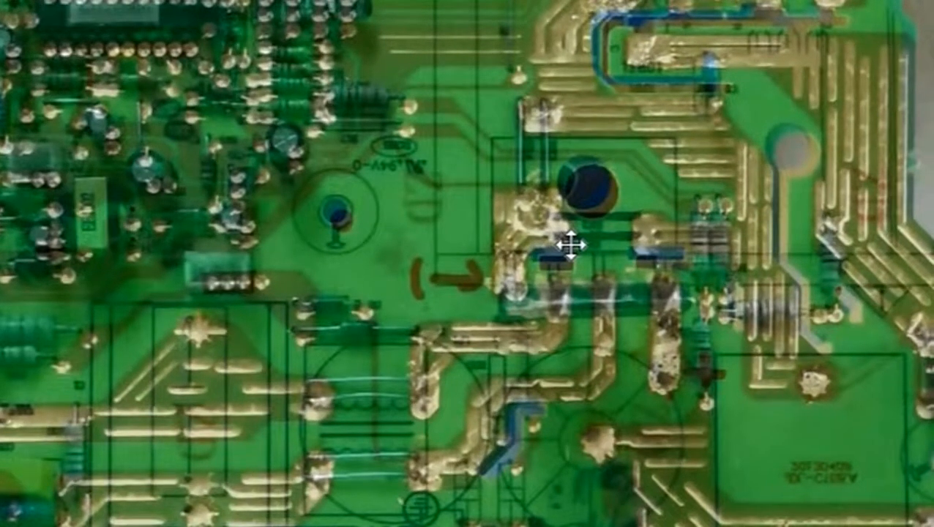
pyautogui.press('Left')
pyautogui.press('Left')
pyautogui.press('Left')
pyautogui.press('Up')
pyautogui.press('Up')
pyautogui.press('Up')
pyautogui.press('Up')
pyautogui.press('Up')
pyautogui.press('Up')
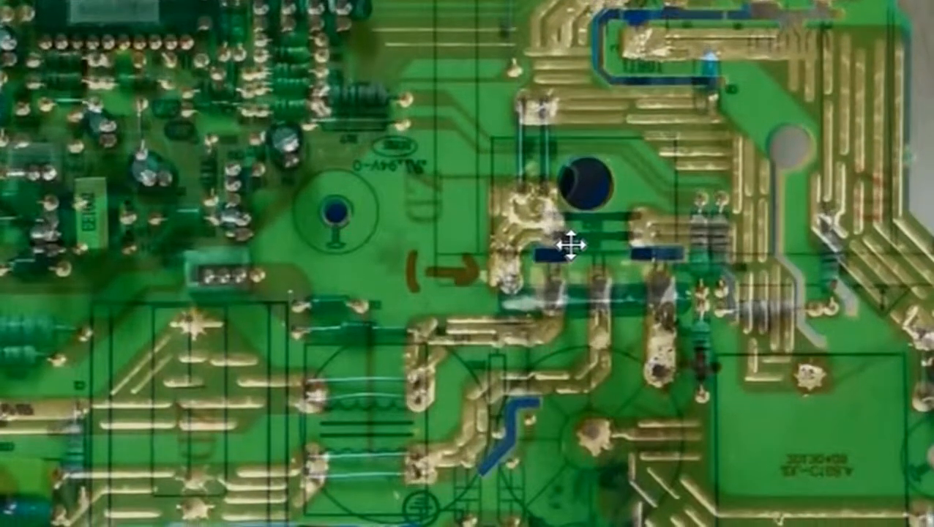
pyautogui.press('Left')
pyautogui.press('Up')
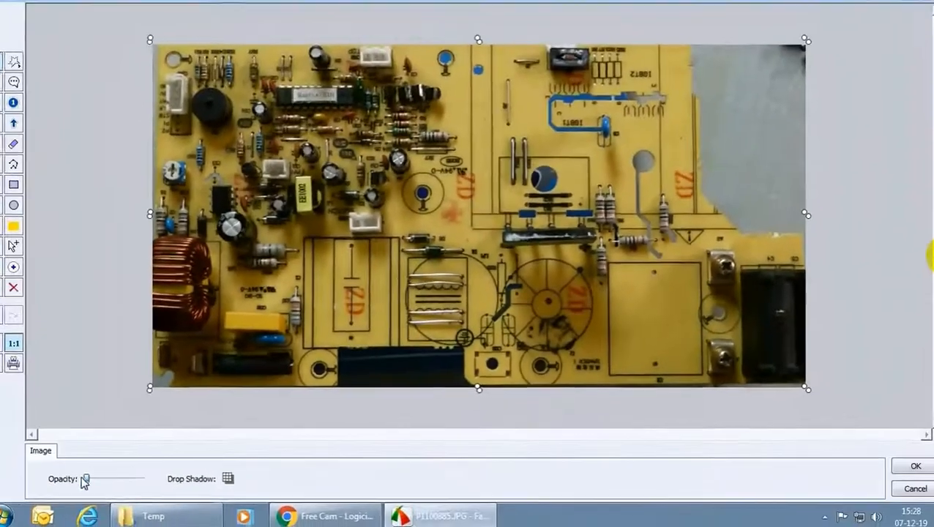
# Restore the overlay to about half opacity and examine how the solder tracks line up with the jumper wires and component leads.
pyautogui.moveTo(83, 477)
pyautogui.mouseDown()
pyautogui.moveTo(170, 483)
pyautogui.moveTo(104, 475)
pyautogui.moveTo(148, 476)
pyautogui.moveTo(125, 477)
pyautogui.mouseUp()
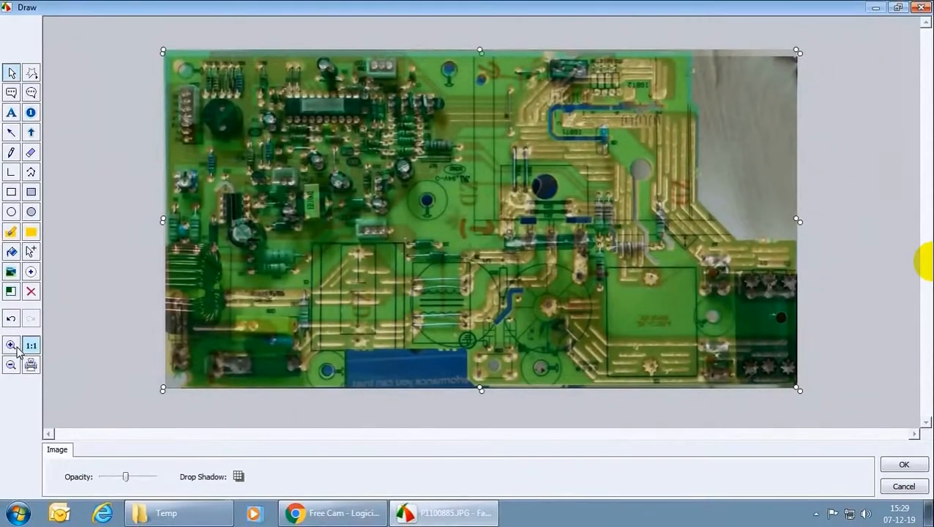
pyautogui.click(11, 345)
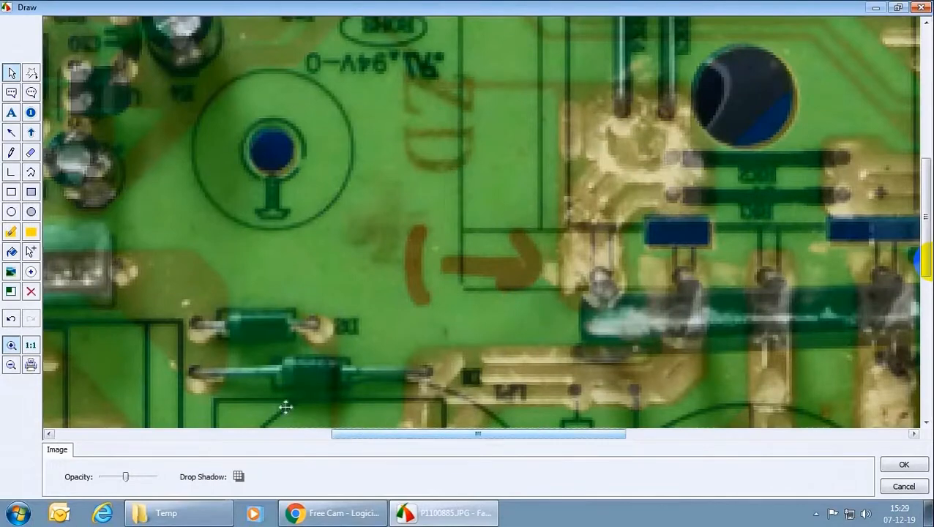
pyautogui.click(31, 172)
pyautogui.scroll(-1, 102, 319)
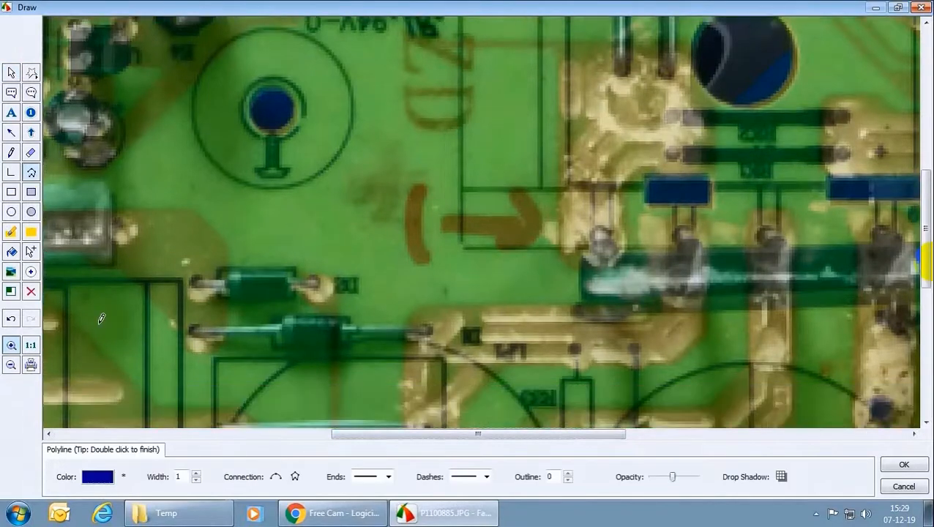
pyautogui.scroll(-10, 102, 319)
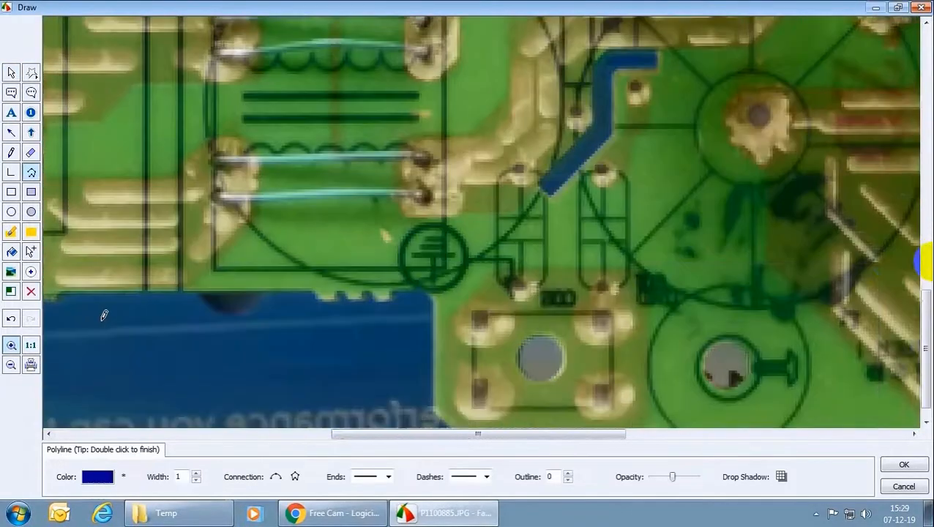
pyautogui.hscroll(-3, 105, 315)
pyautogui.scroll(3, 382, 194)
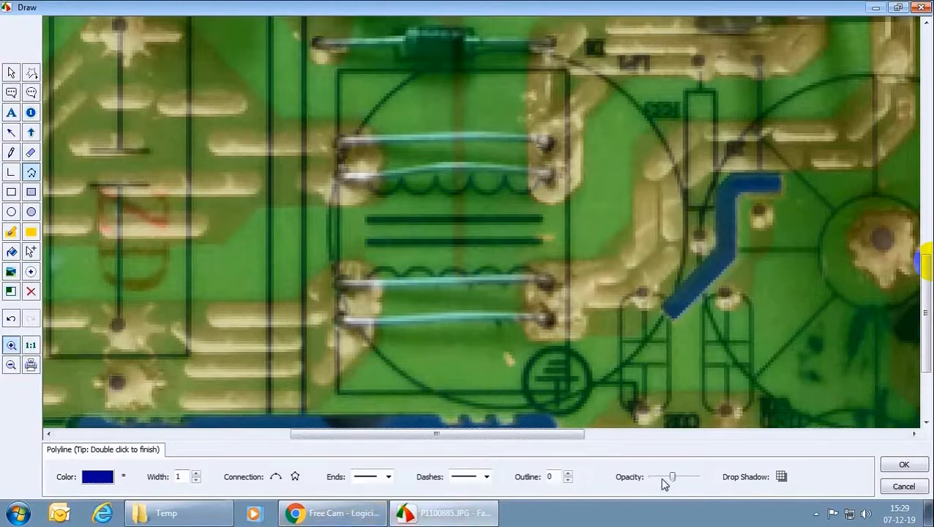
pyautogui.click(10, 68)
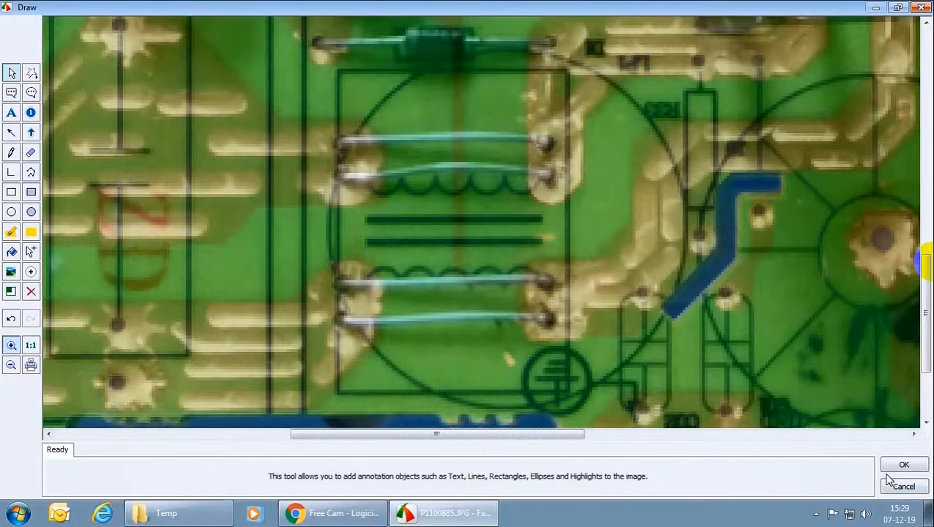
pyautogui.click(554, 325)
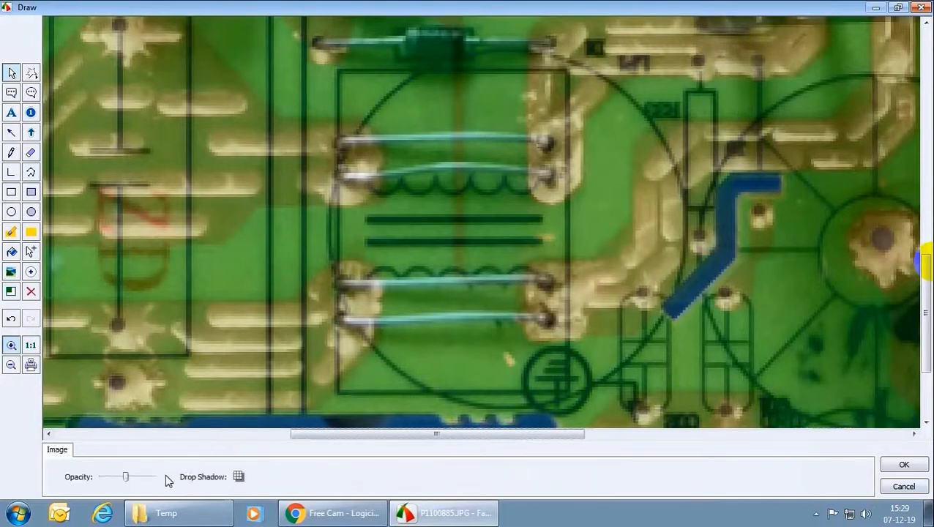
# Fade the overlay out and back to about half opacity over the board's lower-left components, and apply the overlay to the photo.
pyautogui.moveTo(128, 474)
pyautogui.mouseDown()
pyautogui.moveTo(144, 474)
pyautogui.moveTo(111, 472)
pyautogui.moveTo(149, 474)
pyautogui.moveTo(117, 475)
pyautogui.moveTo(142, 477)
pyautogui.moveTo(129, 478)
pyautogui.mouseUp()
pyautogui.moveTo(320, 434); pyautogui.dragTo(51, 436)
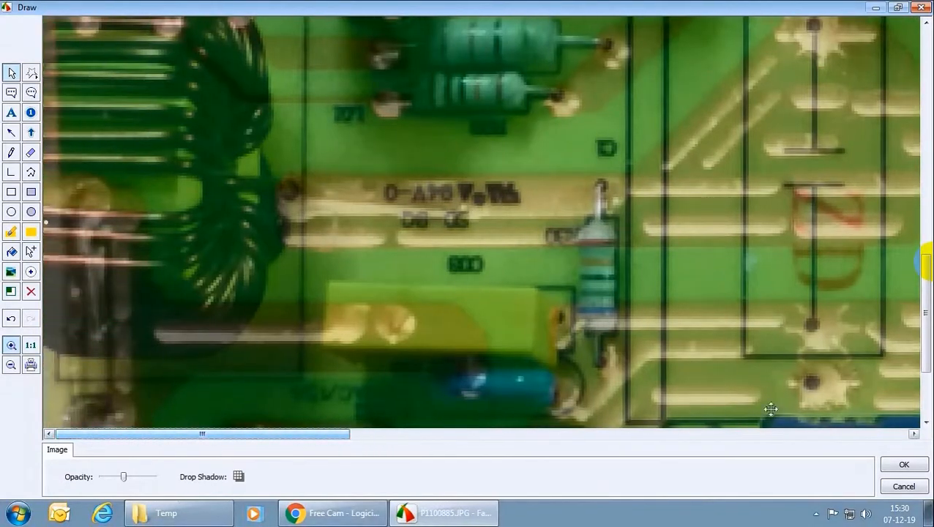
pyautogui.moveTo(927, 329); pyautogui.dragTo(928, 375)
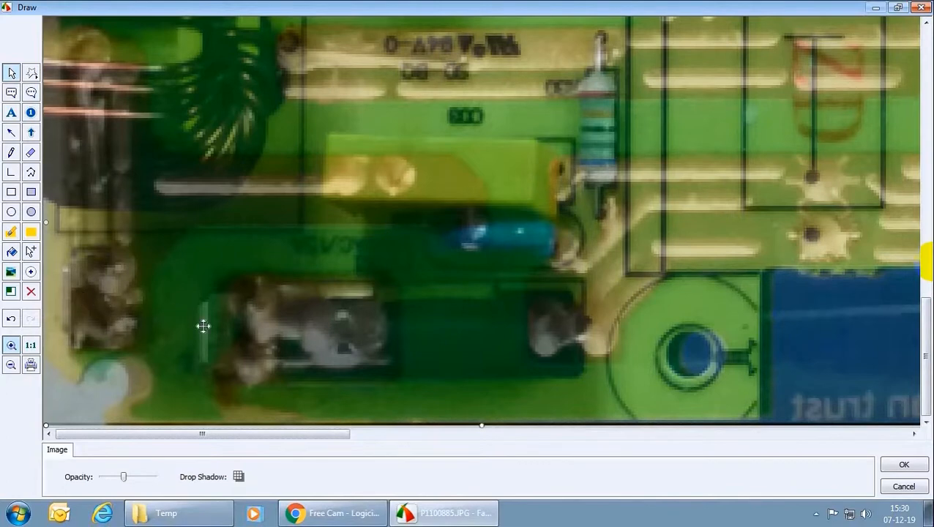
pyautogui.moveTo(124, 476); pyautogui.dragTo(100, 477)
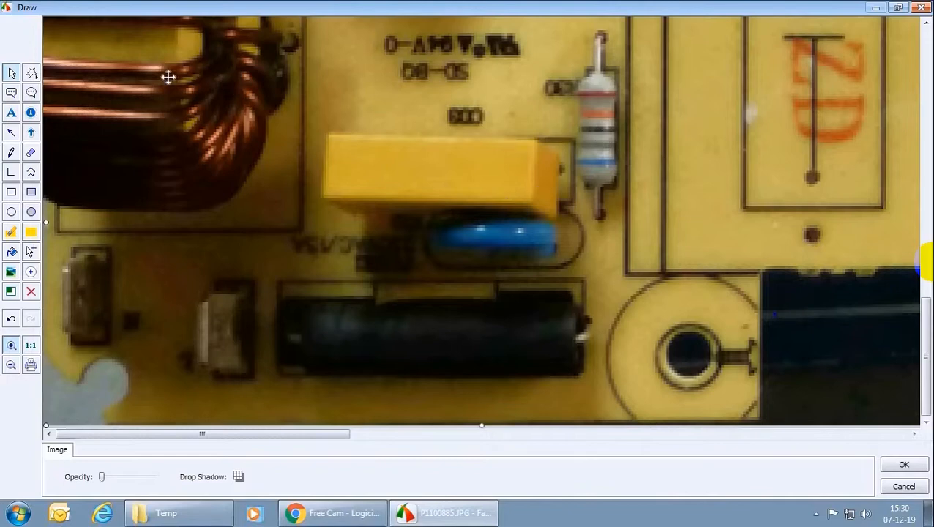
pyautogui.moveTo(104, 477); pyautogui.dragTo(125, 481)
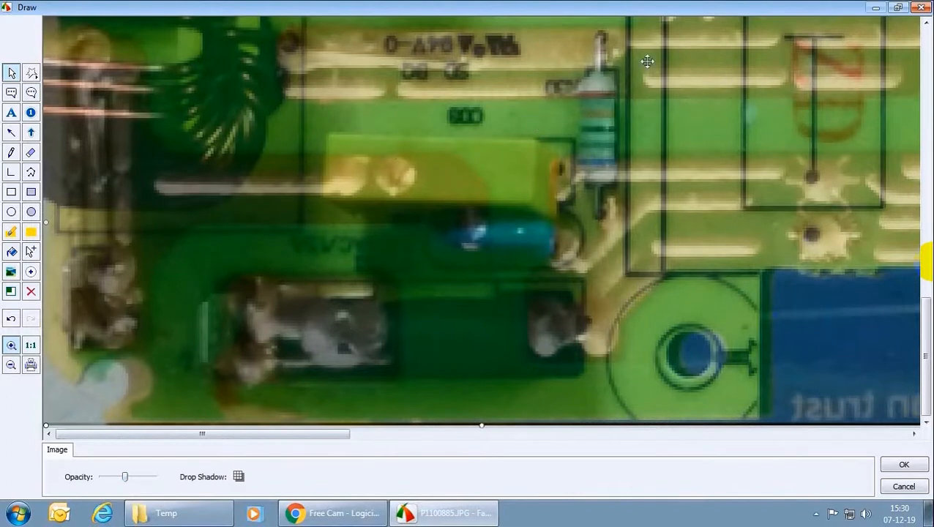
pyautogui.click(30, 346)
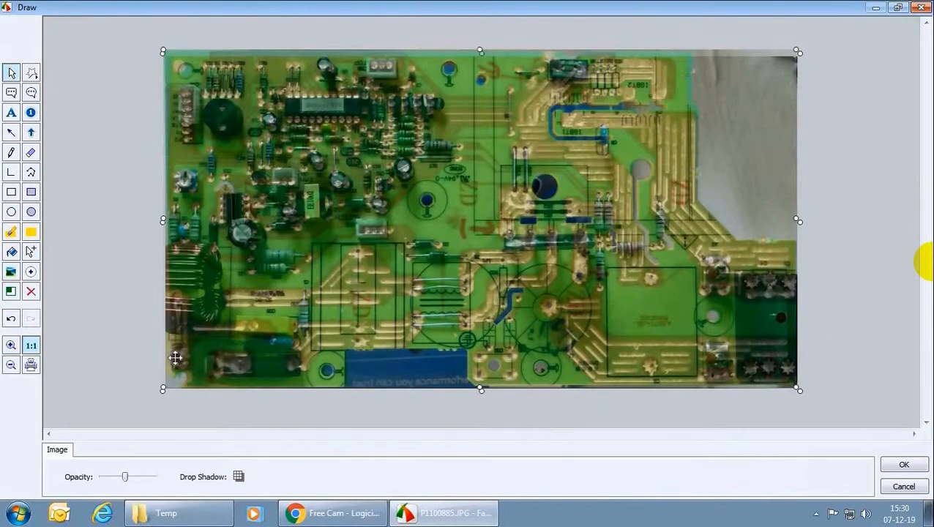
pyautogui.click(902, 463)
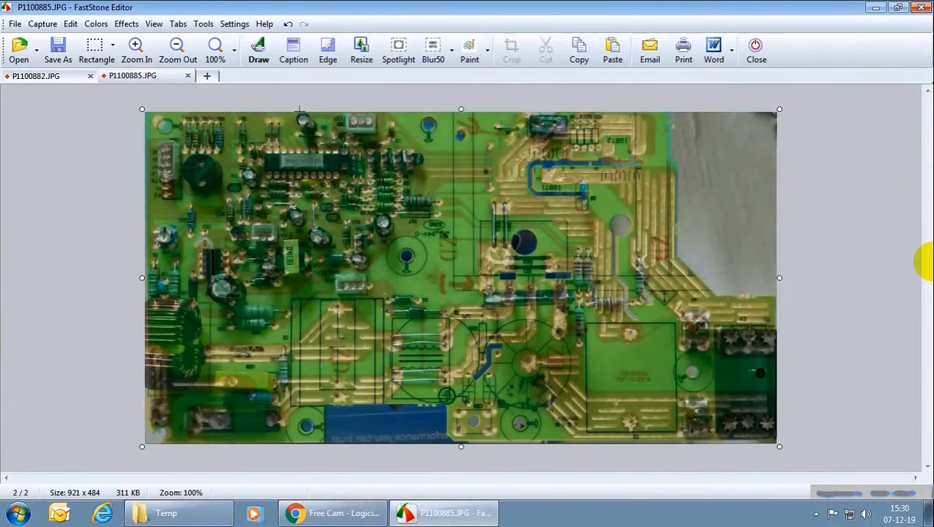
# Reopen P1100885.JPG for drawing, set the overlaid solder-side photo to full opacity and apply the change.
pyautogui.click(258, 50)
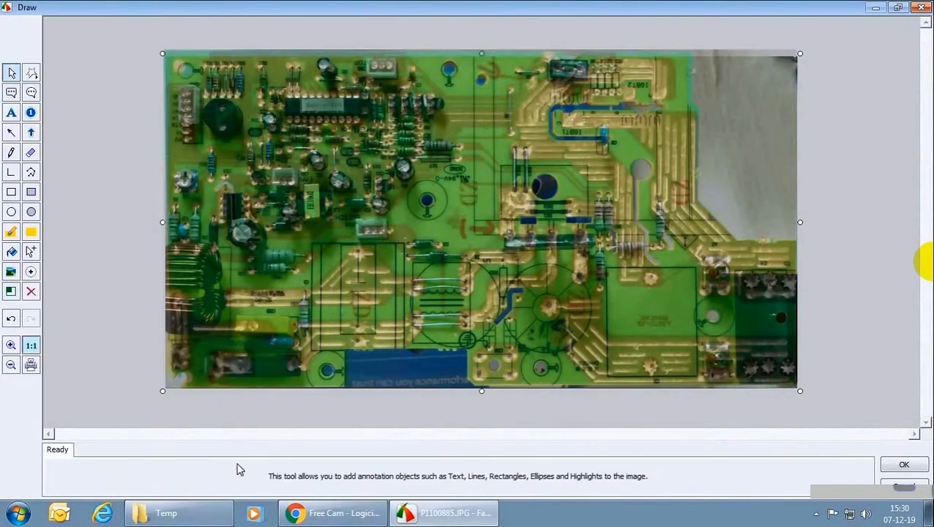
pyautogui.click(580, 299)
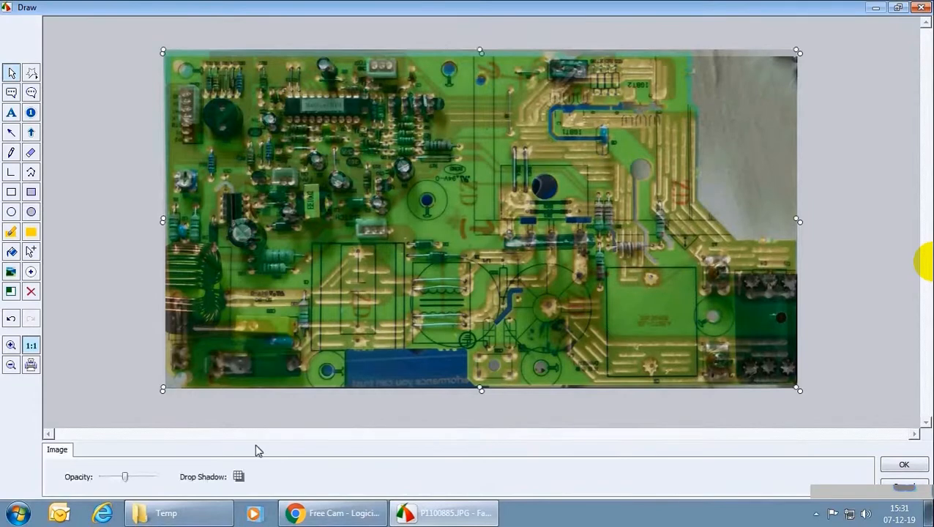
pyautogui.moveTo(125, 479); pyautogui.dragTo(172, 487)
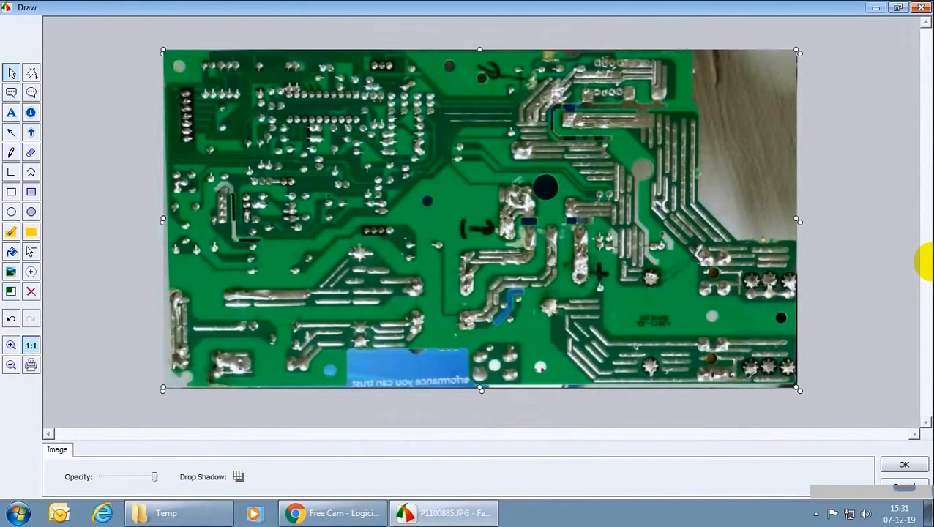
pyautogui.click(903, 464)
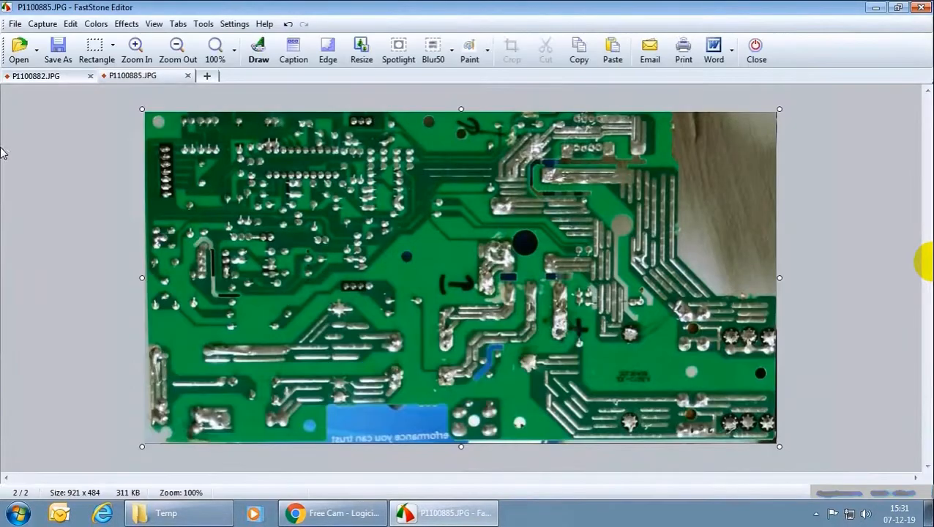
# Open the track drawing 2019-12-06_090314.jpg and copy the entire image.
pyautogui.click(26, 59)
pyautogui.click(454, 207)
pyautogui.doubleClick(454, 207)
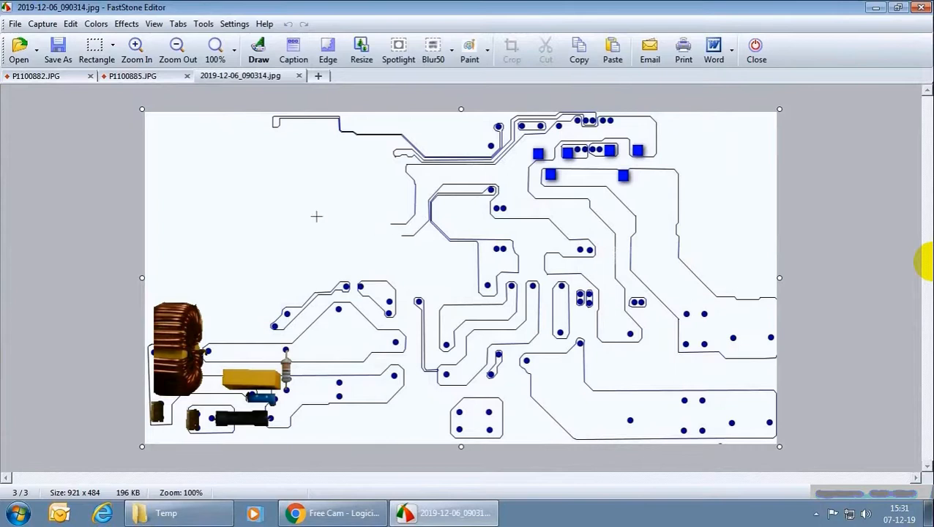
pyautogui.hotkey('ctrl', 'a')
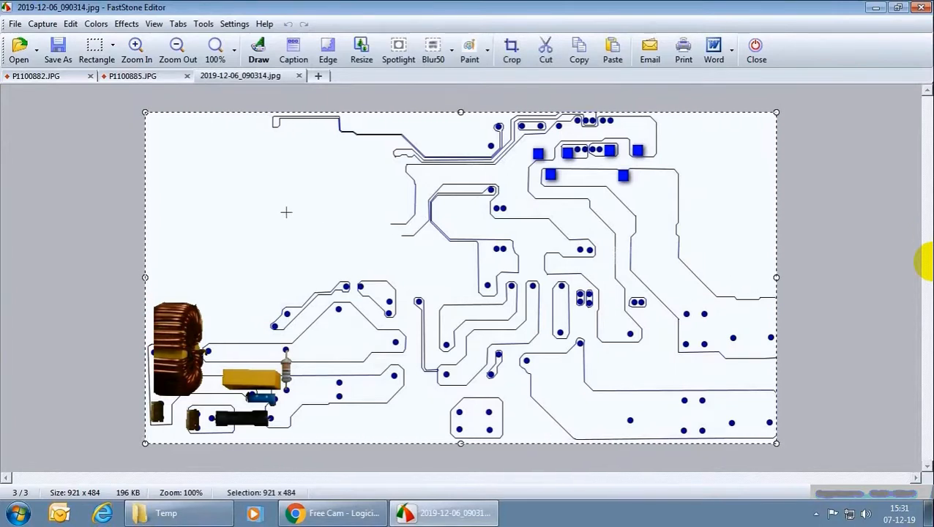
# Reopen P1100885.JPG for drawing, paste the track drawing and position it over the solder-side photo.
pyautogui.click(151, 79)
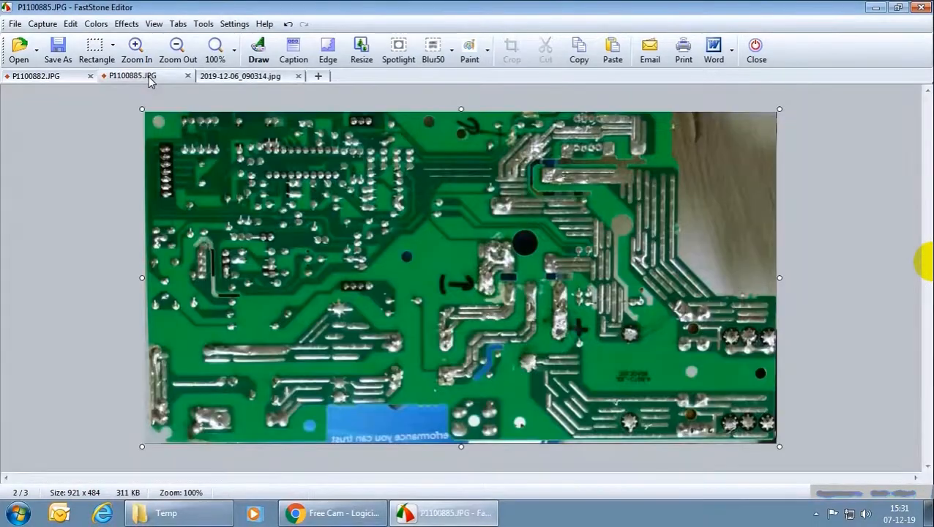
pyautogui.click(258, 51)
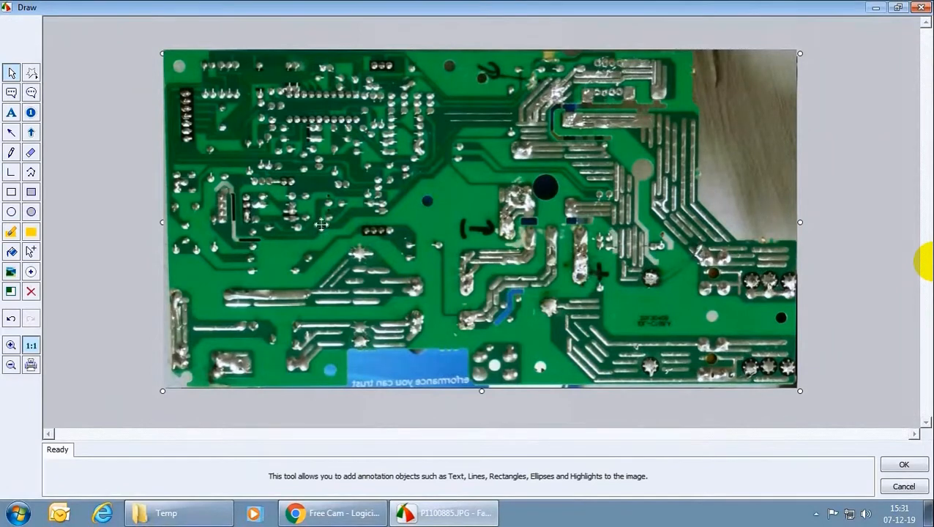
pyautogui.hotkey('ctrl', 'v')
pyautogui.moveTo(379, 207); pyautogui.dragTo(369, 189)
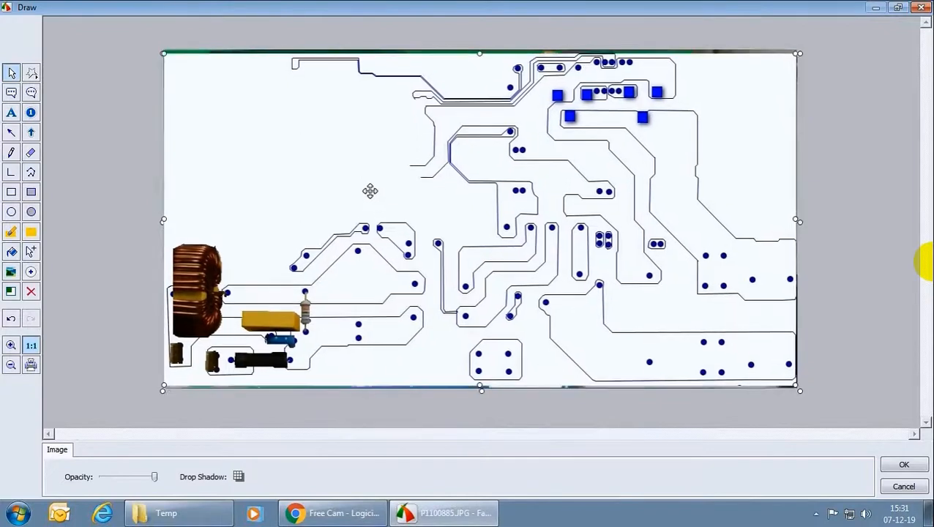
# Make the pasted track drawing about half transparent and nudge it downward until its outlines and dots align with the solder tracks.
pyautogui.moveTo(157, 479); pyautogui.dragTo(125, 480)
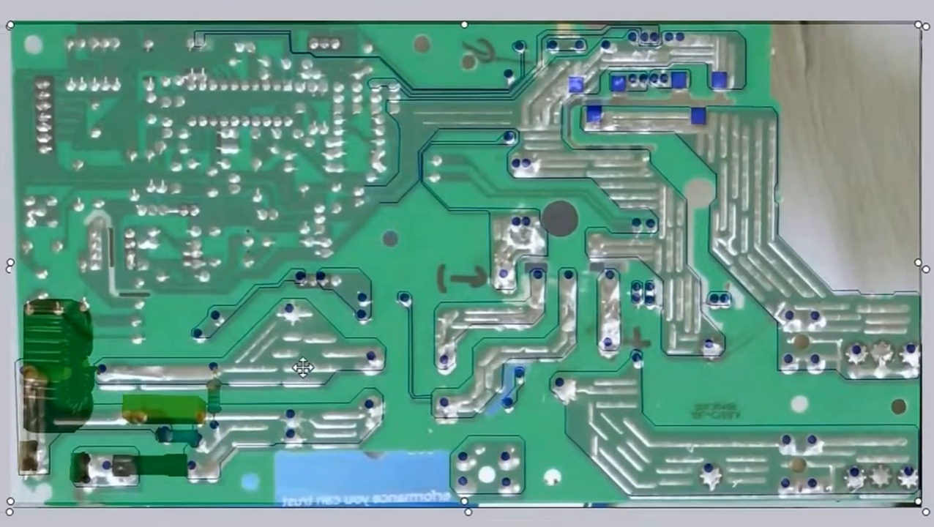
pyautogui.press('Down')
pyautogui.press('Down')
pyautogui.press('Down')
pyautogui.press('Down')
pyautogui.press('Right')
pyautogui.press('Right')
pyautogui.press('Right')
pyautogui.press('Right')
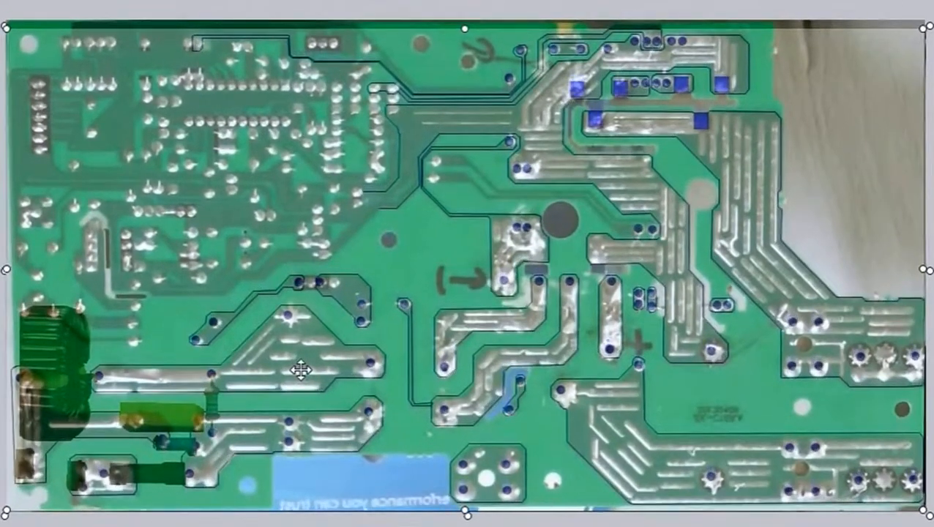
pyautogui.press('Right')
pyautogui.press('Right')
pyautogui.press('Down')
pyautogui.press('Left')
pyautogui.press('Left')
pyautogui.press('Left')
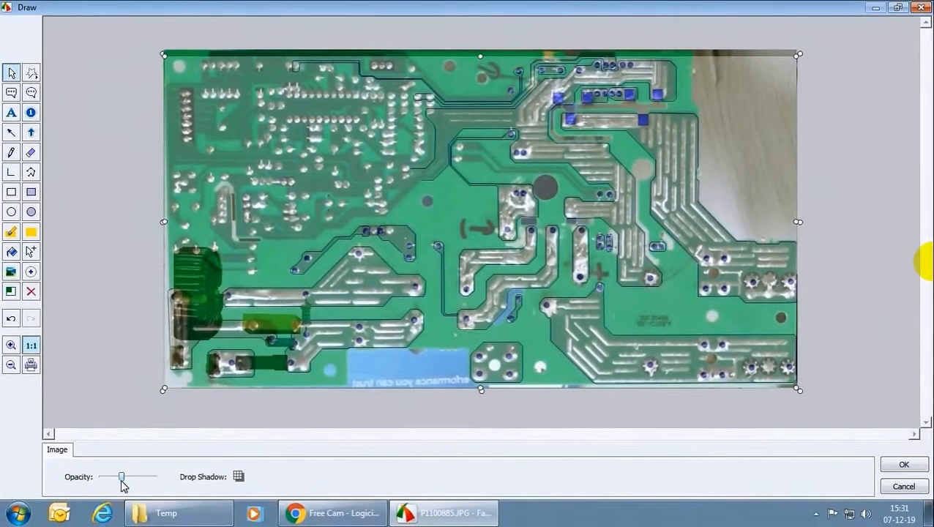
# Vary the track drawing's opacity up and down to compare its outlines with the solder tracks across the whole board.
pyautogui.click(122, 482)
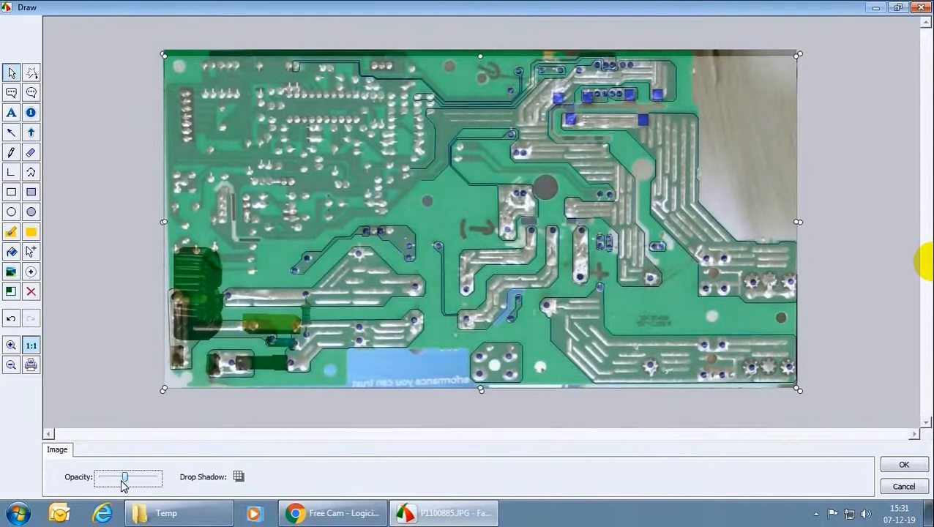
pyautogui.scroll(-10, 123, 486)
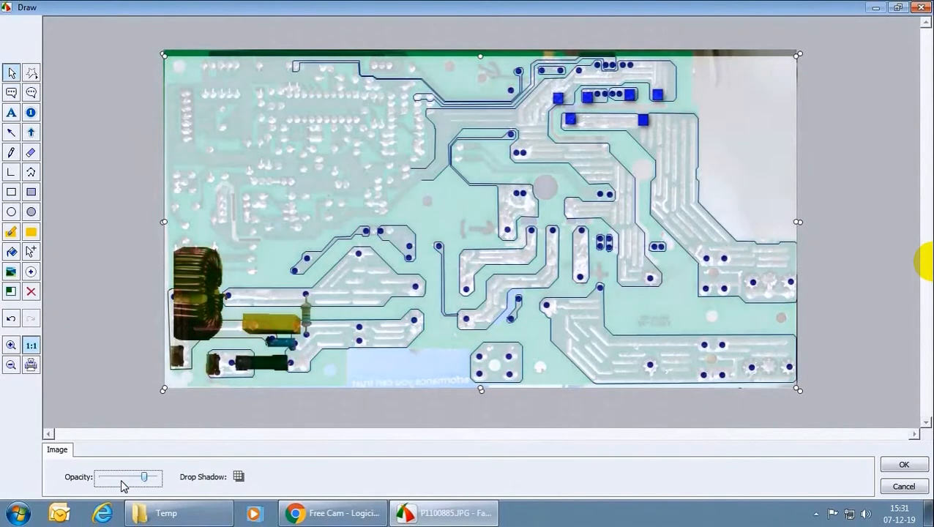
pyautogui.scroll(15, 123, 485)
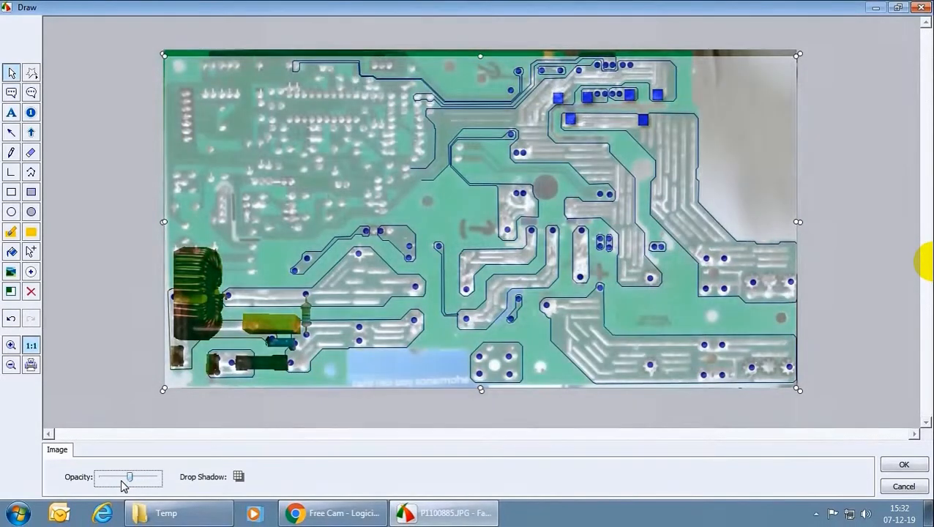
pyautogui.scroll(5, 122, 486)
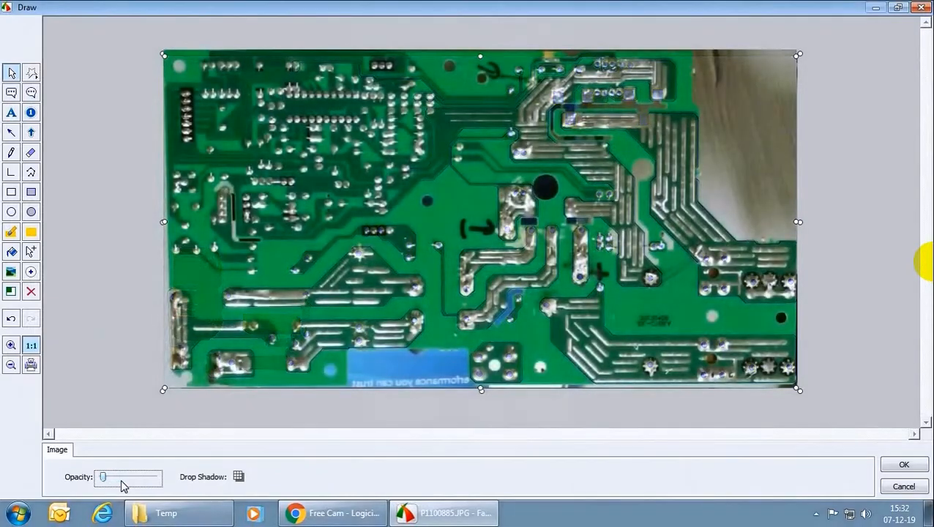
pyautogui.scroll(-5, 121, 485)
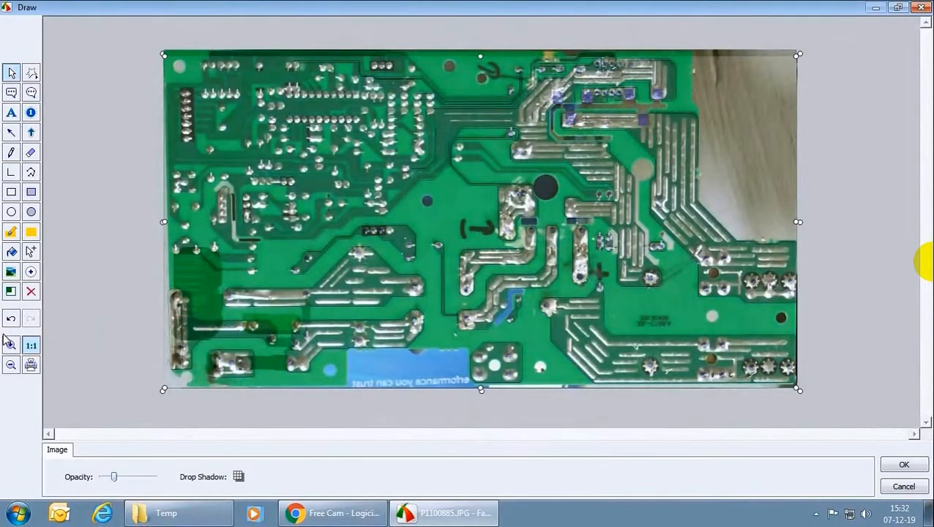
# Examine the board's center up close while fading the track drawing out and back to about half opacity.
pyautogui.click(11, 344)
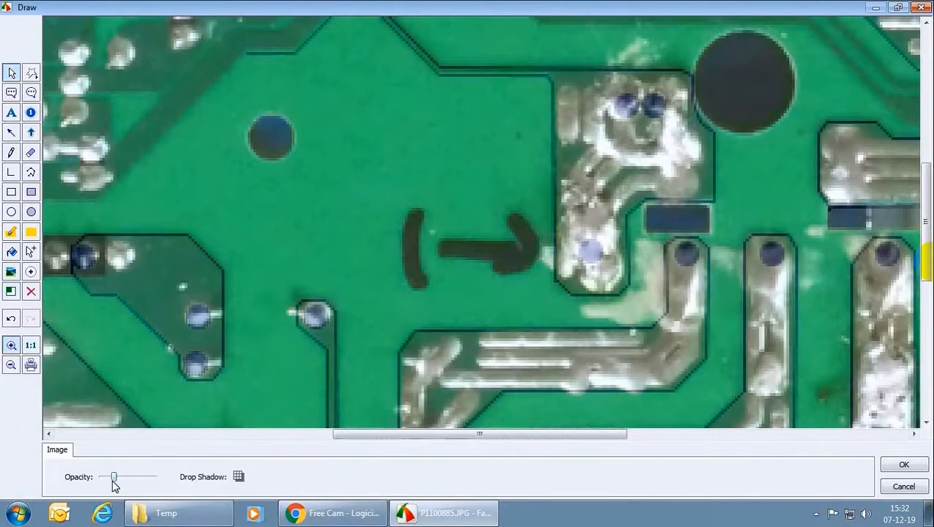
pyautogui.moveTo(114, 481)
pyautogui.mouseDown()
pyautogui.moveTo(122, 483)
pyautogui.moveTo(100, 487)
pyautogui.mouseUp()
pyautogui.moveTo(101, 477)
pyautogui.mouseDown()
pyautogui.moveTo(154, 479)
pyautogui.moveTo(128, 480)
pyautogui.mouseUp()
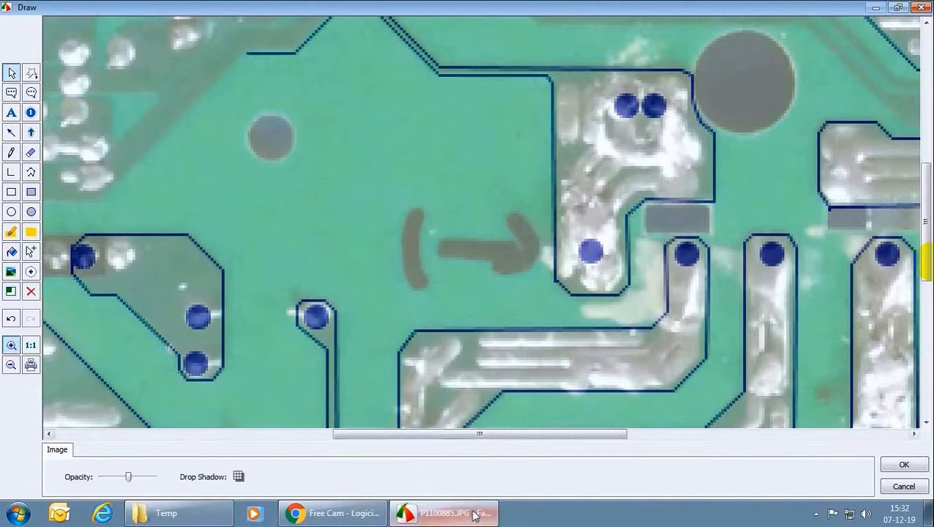
# Stretch the track drawing's upper edge slightly upward to match the solder-side photo beneath.
pyautogui.moveTo(461, 520)
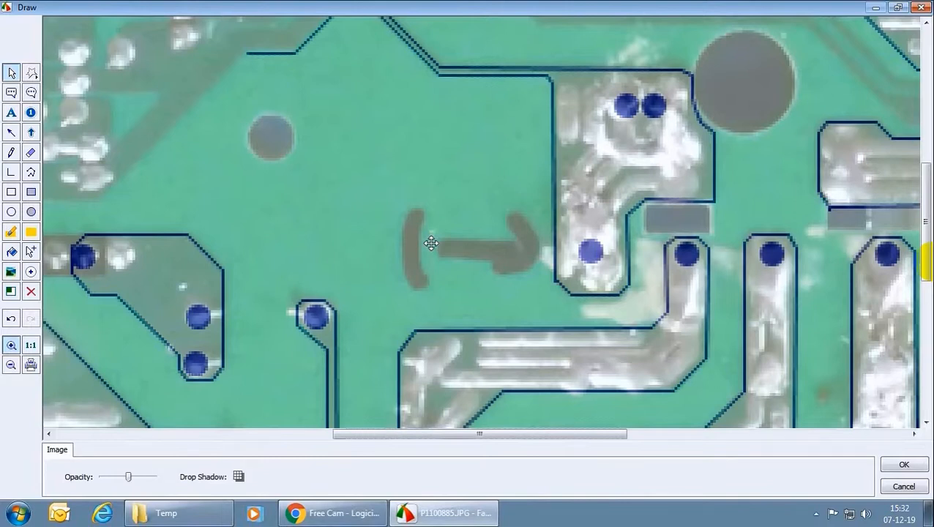
pyautogui.click(37, 345)
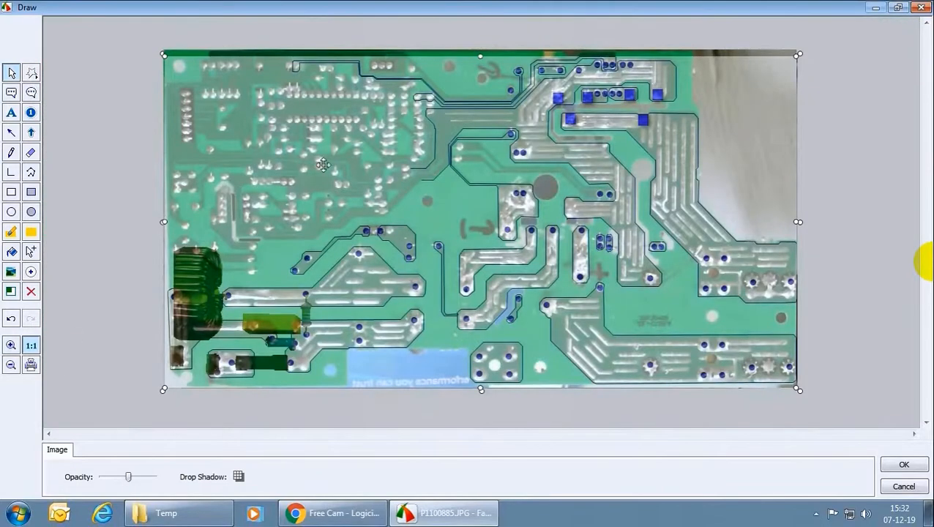
pyautogui.moveTo(482, 58)
pyautogui.mouseDown()
pyautogui.moveTo(484, 45)
pyautogui.moveTo(482, 53)
pyautogui.mouseUp()
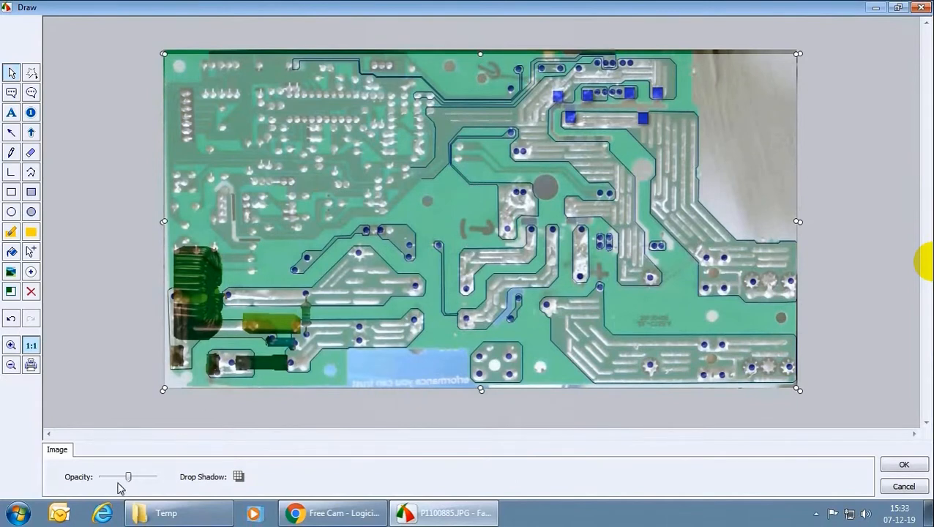
# Examine the lower-left components up close with the track drawing at full opacity, and return it to about half opacity.
pyautogui.click(11, 345)
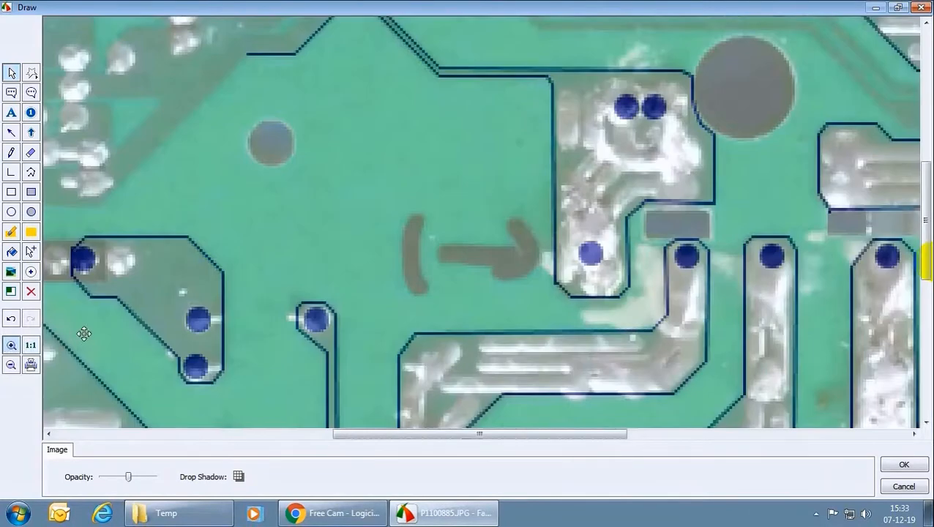
pyautogui.moveTo(331, 436); pyautogui.dragTo(56, 406)
pyautogui.moveTo(923, 259); pyautogui.dragTo(925, 378)
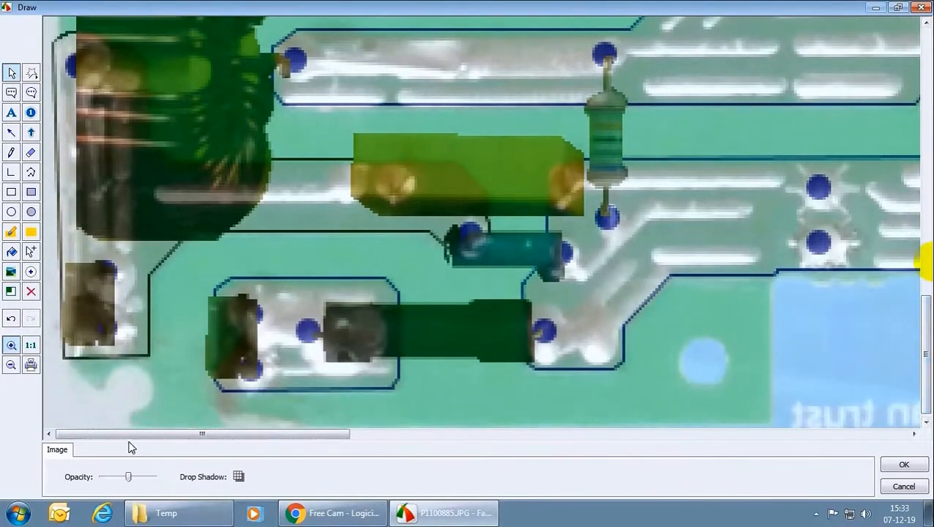
pyautogui.moveTo(125, 479)
pyautogui.mouseDown()
pyautogui.moveTo(105, 485)
pyautogui.moveTo(169, 486)
pyautogui.mouseUp()
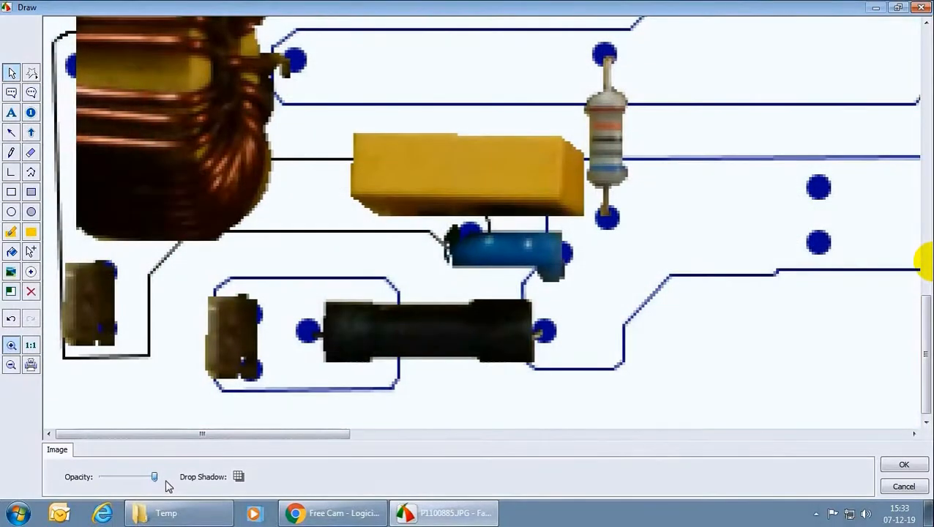
pyautogui.moveTo(153, 479); pyautogui.dragTo(126, 477)
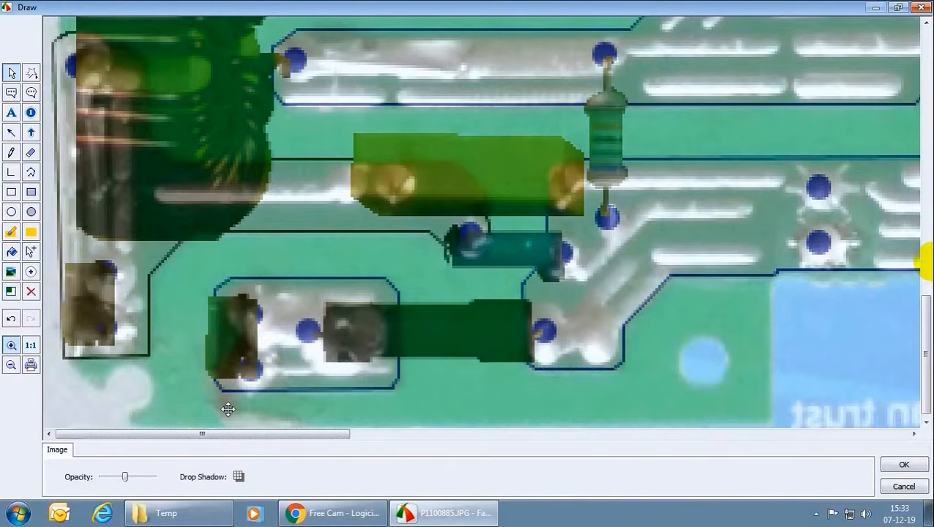
pyautogui.click(32, 345)
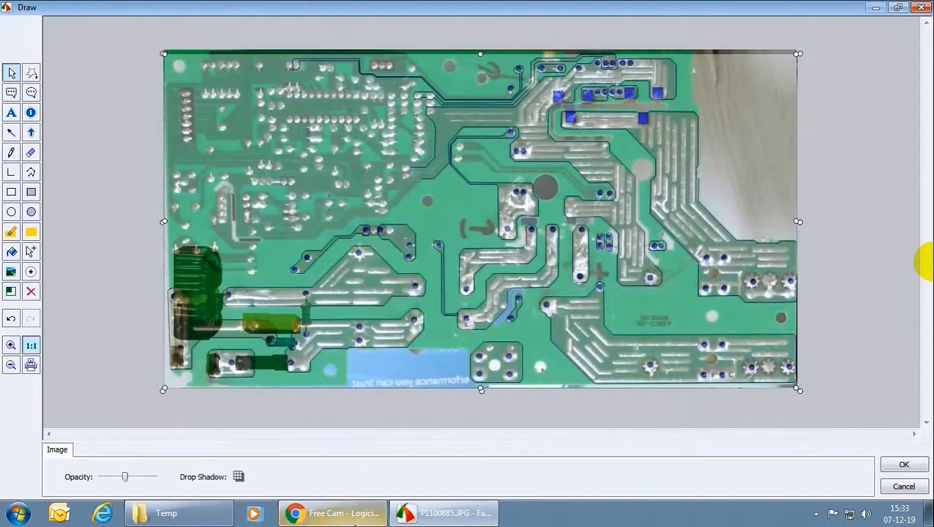
# Switch to Chrome to view the Free Cam page, and close the browser to return to the FastStone drawing.
pyautogui.click(360, 514)
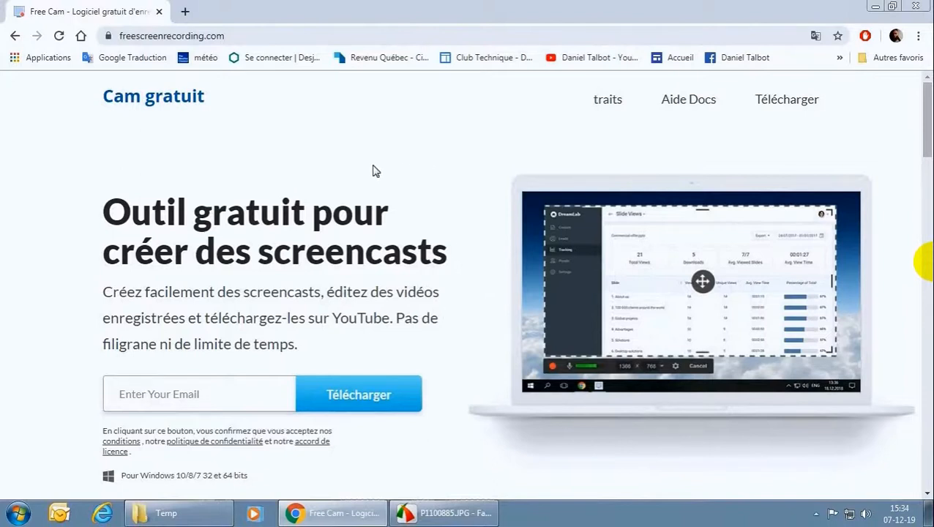
pyautogui.click(914, 6)
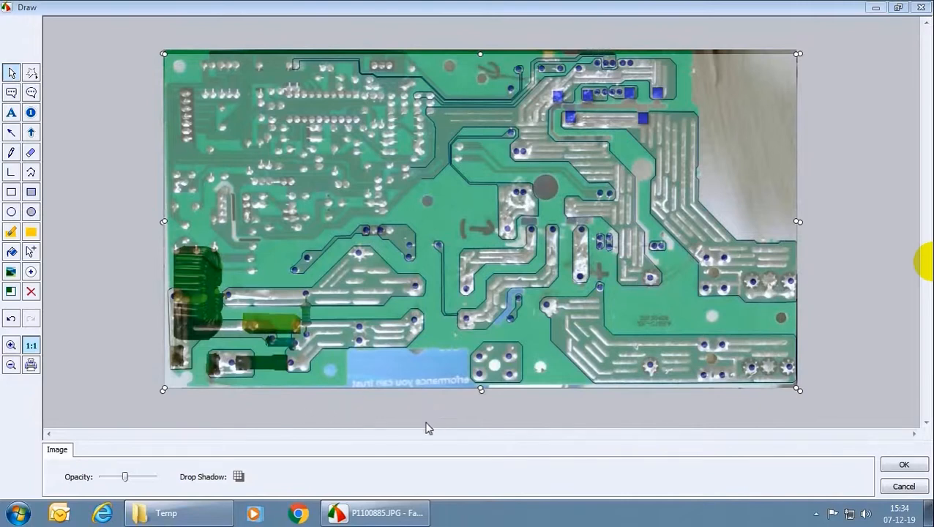
pyautogui.moveTo(408, 511)
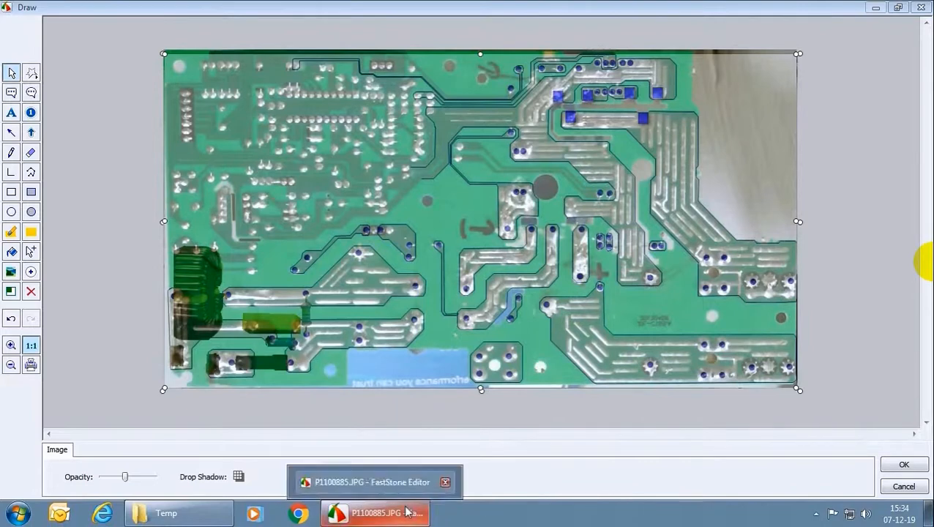